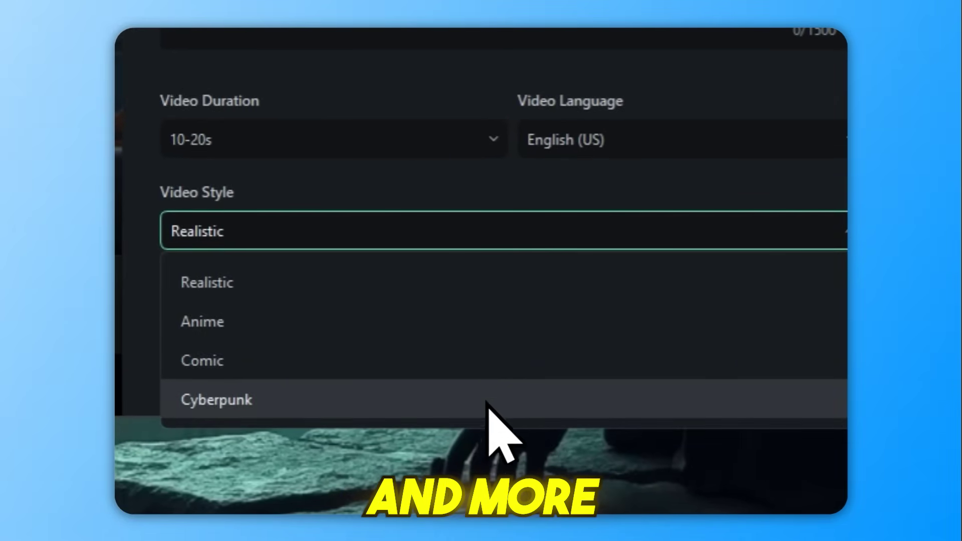
Close the Video Style choices, keeping Realistic, and return to the Create Project screen
{"action": "left_click", "coordinate": [602, 397]}
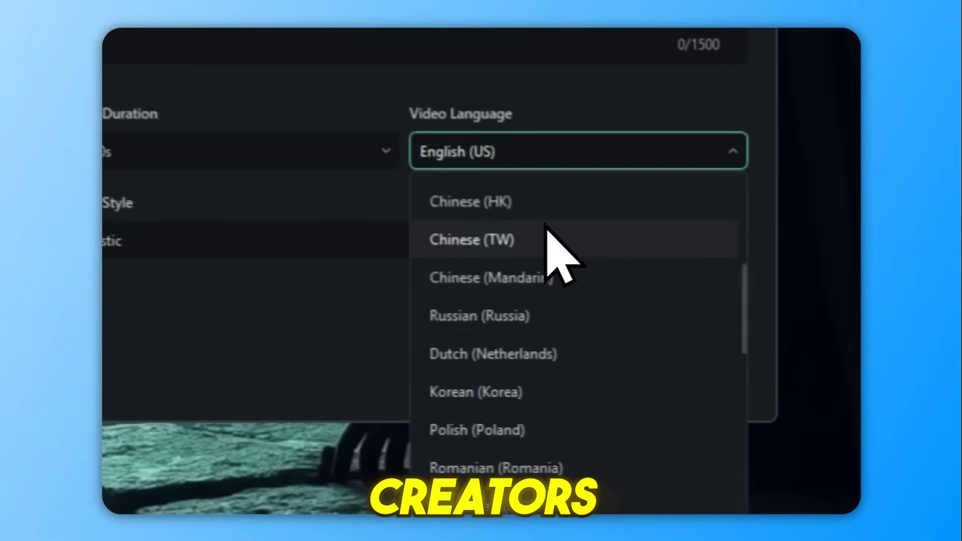
{"action": "scroll", "coordinate": [699, 369], "scroll_direction": "down", "scroll_amount": 3}
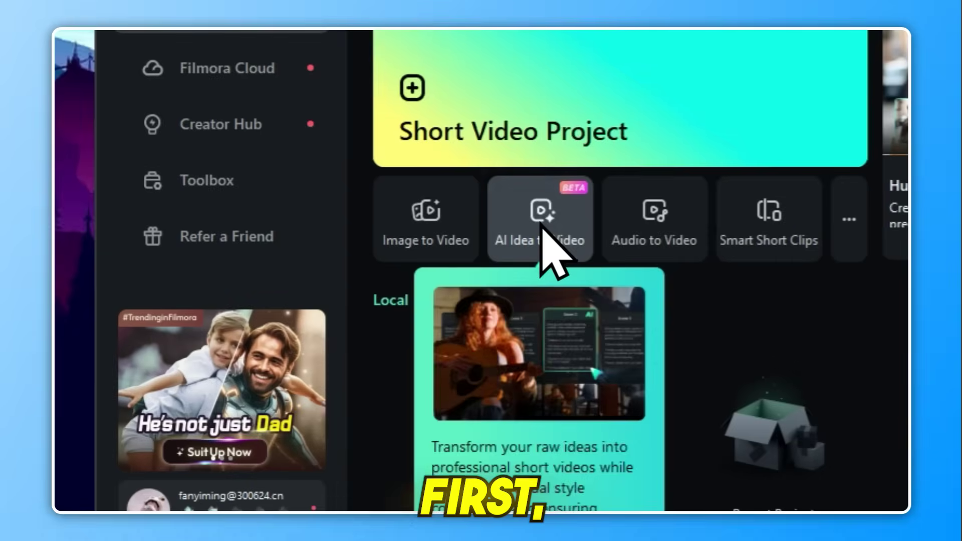
Paste the detective story idea into AI Idea to Video, choose Cyberpunk style, and generate the script
{"action": "left_click", "coordinate": [552, 245]}
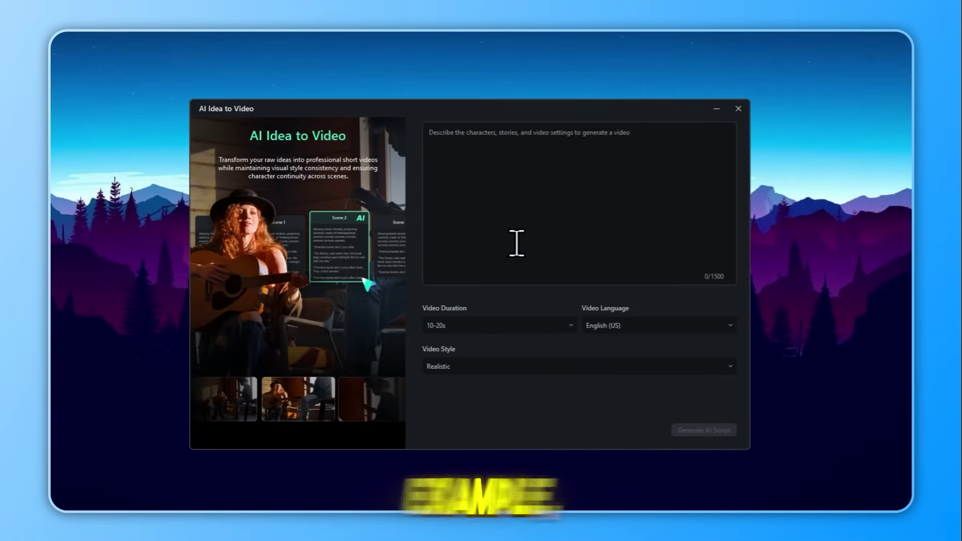
{"action": "left_click", "coordinate": [517, 243]}
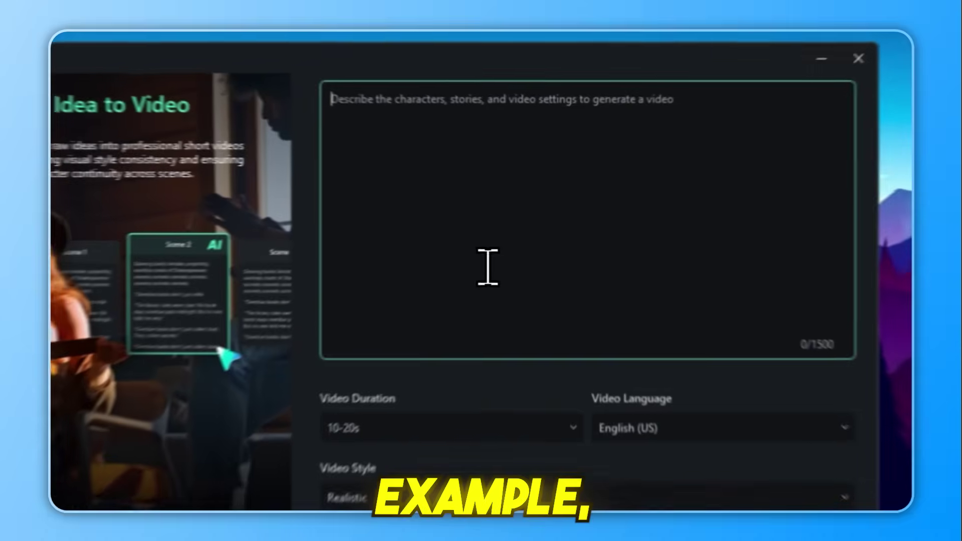
{"action": "type", "text": "‘A no-nonsense detective finds clues in a neon-lit cyberpunk city to solve a mysterious case.’"}
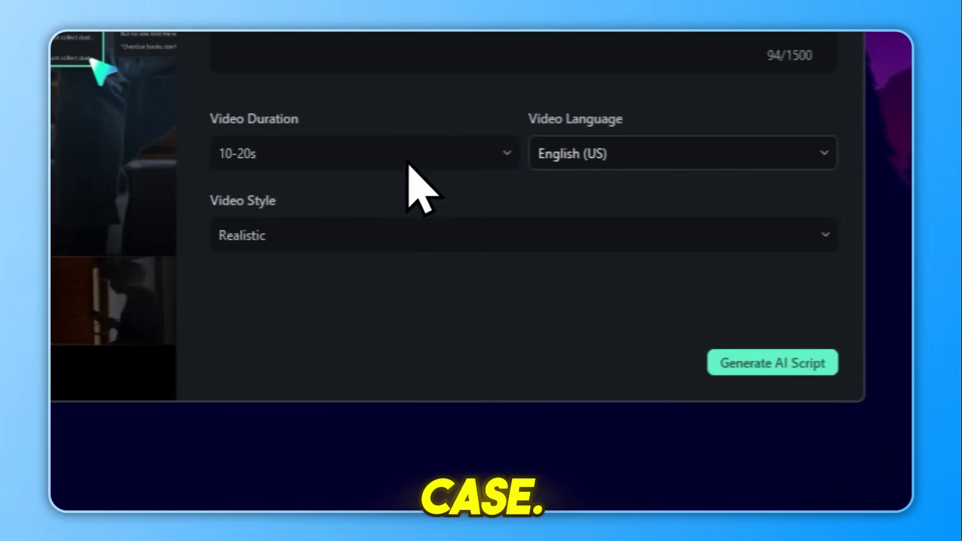
{"action": "left_click", "coordinate": [430, 235]}
{"action": "left_click", "coordinate": [323, 387]}
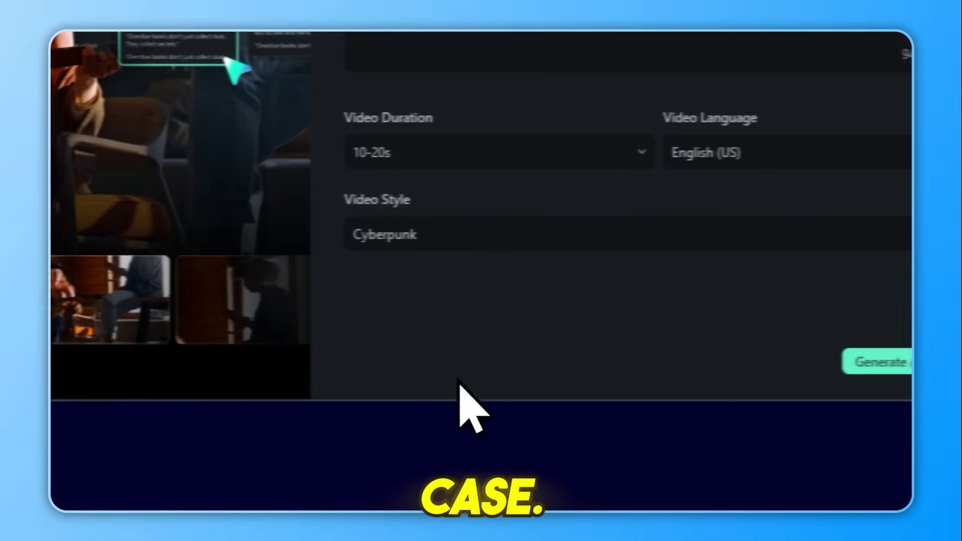
{"action": "left_click", "coordinate": [555, 151]}
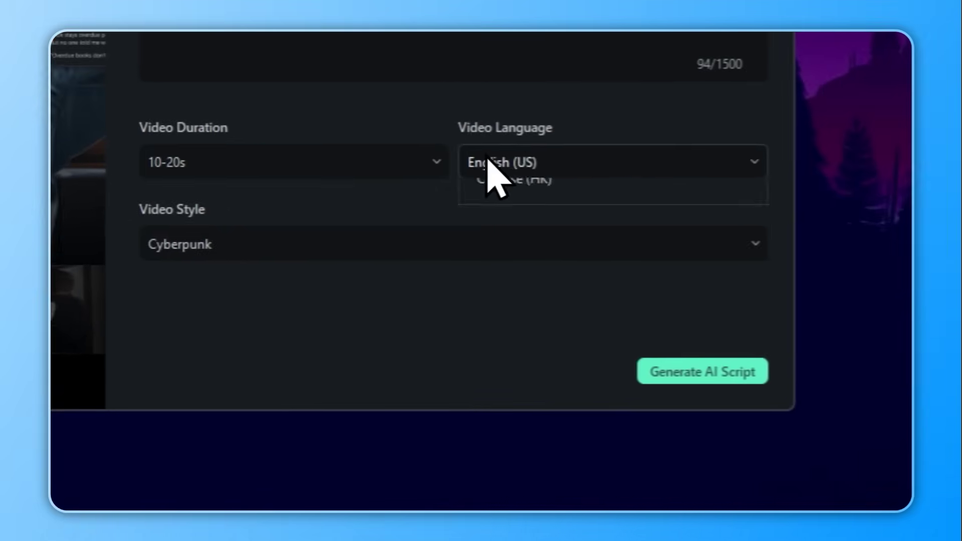
{"action": "left_click", "coordinate": [699, 373]}
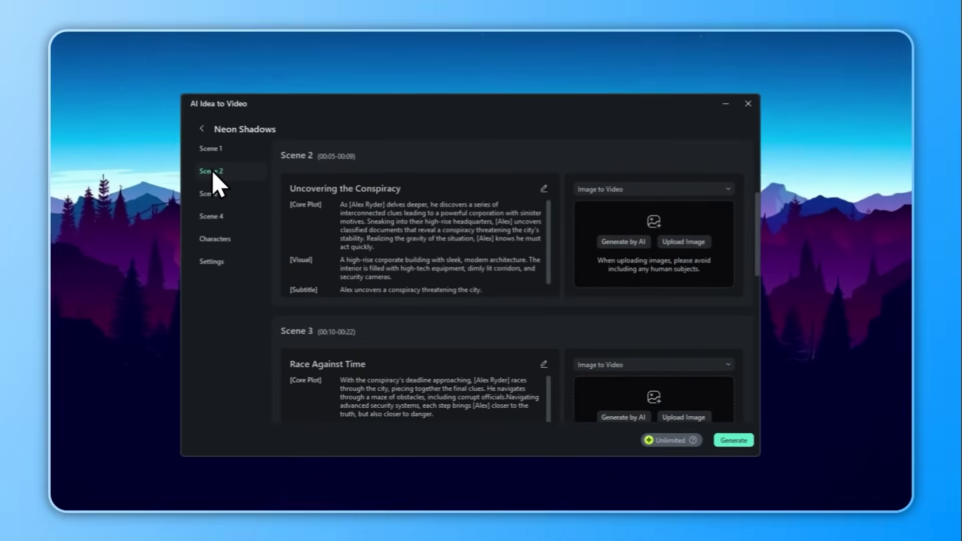
Review the Neon Shadows script's Scene 4 and Characters section, then return to Scene 1
{"action": "left_click", "coordinate": [226, 216]}
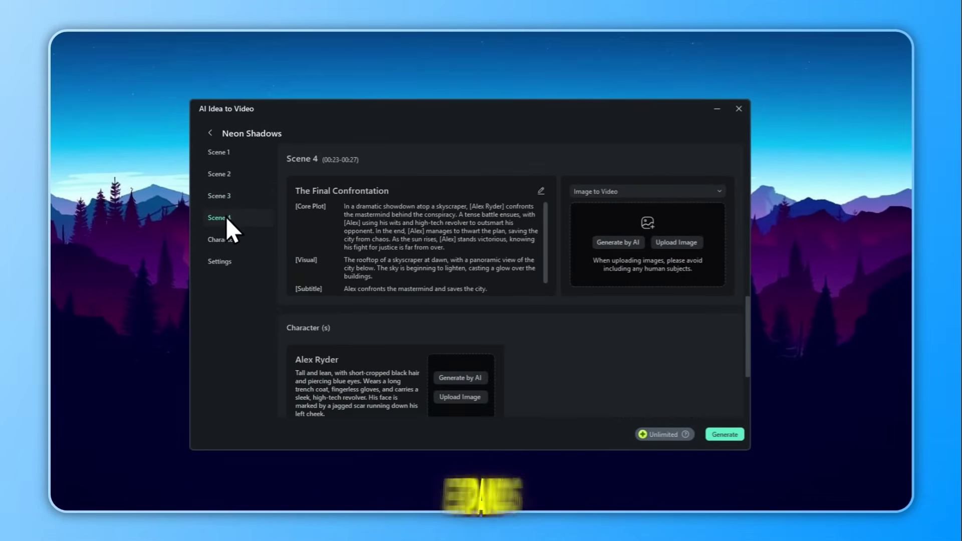
{"action": "left_click", "coordinate": [231, 233]}
{"action": "scroll", "coordinate": [396, 265], "scroll_direction": "up", "scroll_amount": 3}
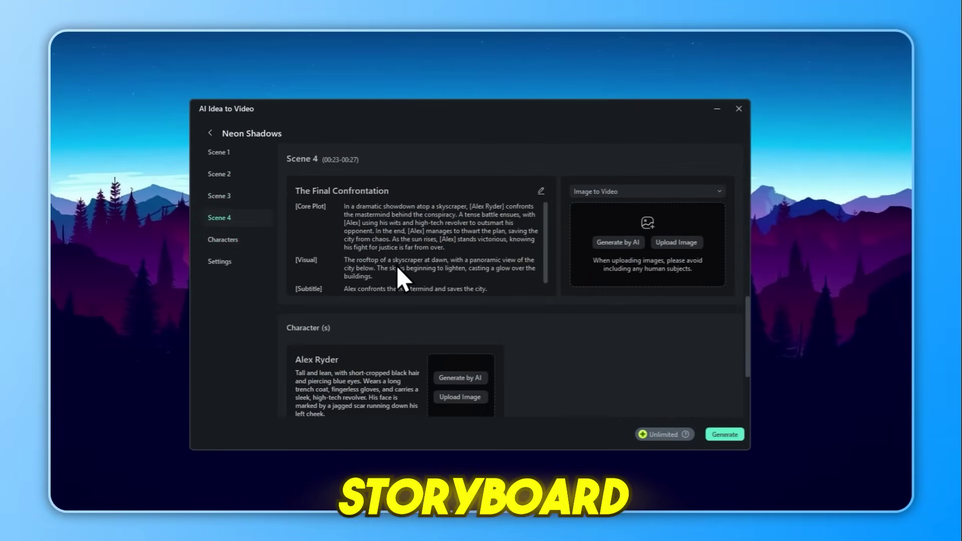
{"action": "left_click", "coordinate": [226, 153]}
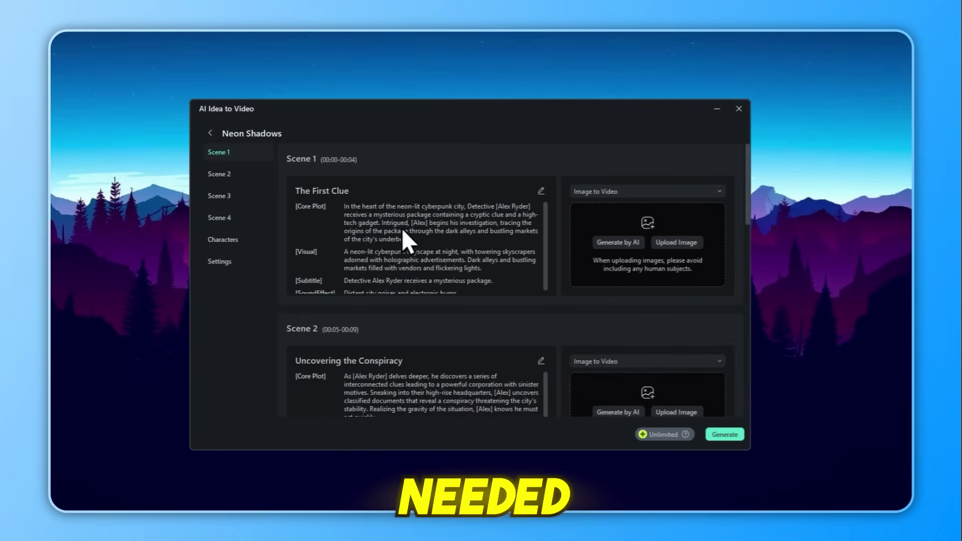
{"action": "scroll", "coordinate": [451, 249], "scroll_direction": "down", "scroll_amount": 3}
{"action": "scroll", "coordinate": [462, 316], "scroll_direction": "down", "scroll_amount": 2}
{"action": "scroll", "coordinate": [462, 316], "scroll_direction": "down", "scroll_amount": 3}
{"action": "scroll", "coordinate": [460, 316], "scroll_direction": "down", "scroll_amount": 3}
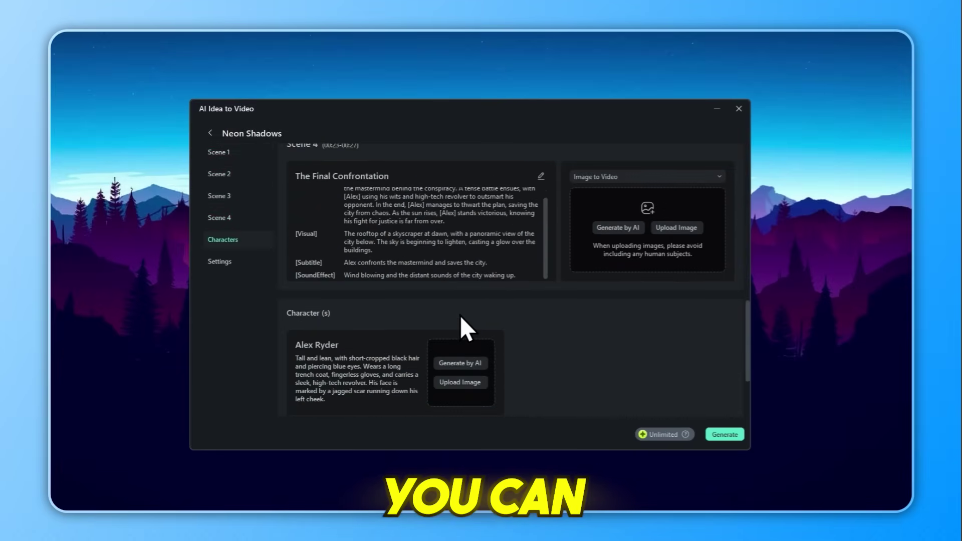
{"action": "scroll", "coordinate": [460, 314], "scroll_direction": "down", "scroll_amount": 2}
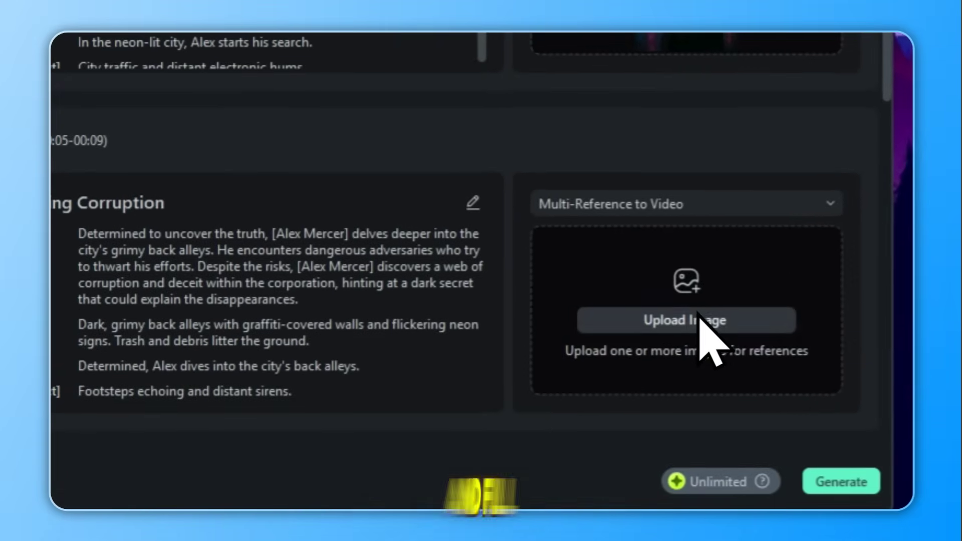
Upload the detective reference image, start and last frame images, and Scene 1's detective image
{"action": "left_click", "coordinate": [700, 311]}
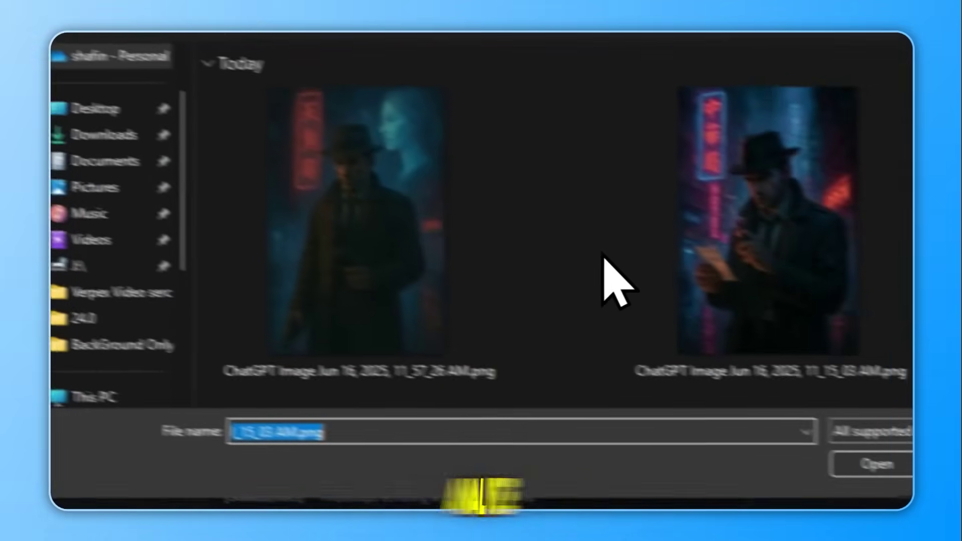
{"action": "double_click", "coordinate": [269, 236]}
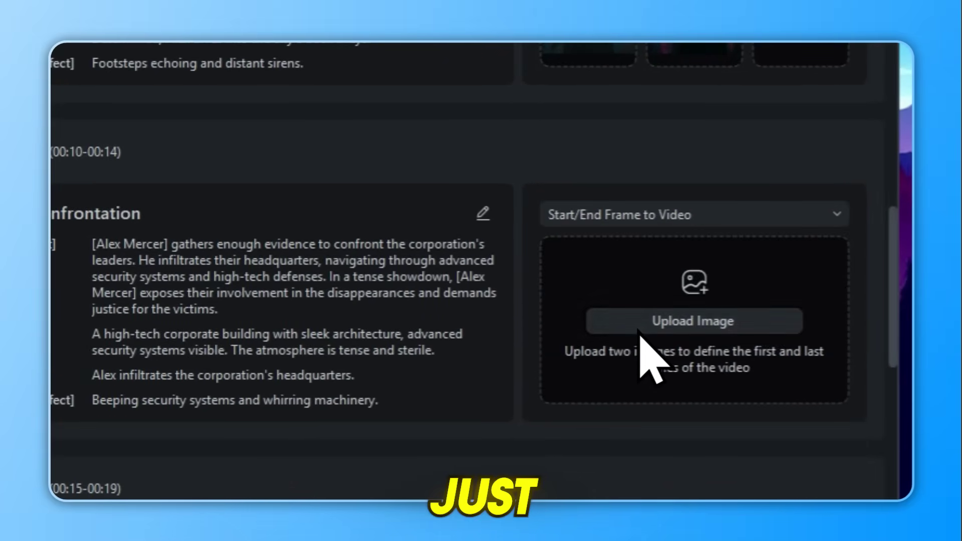
{"action": "left_click", "coordinate": [686, 325]}
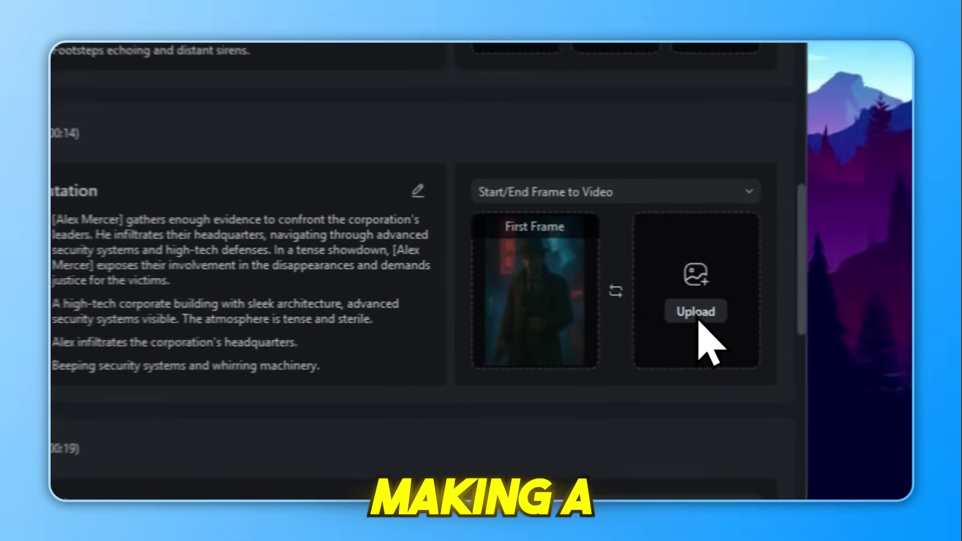
{"action": "left_click", "coordinate": [695, 311]}
{"action": "double_click", "coordinate": [601, 275]}
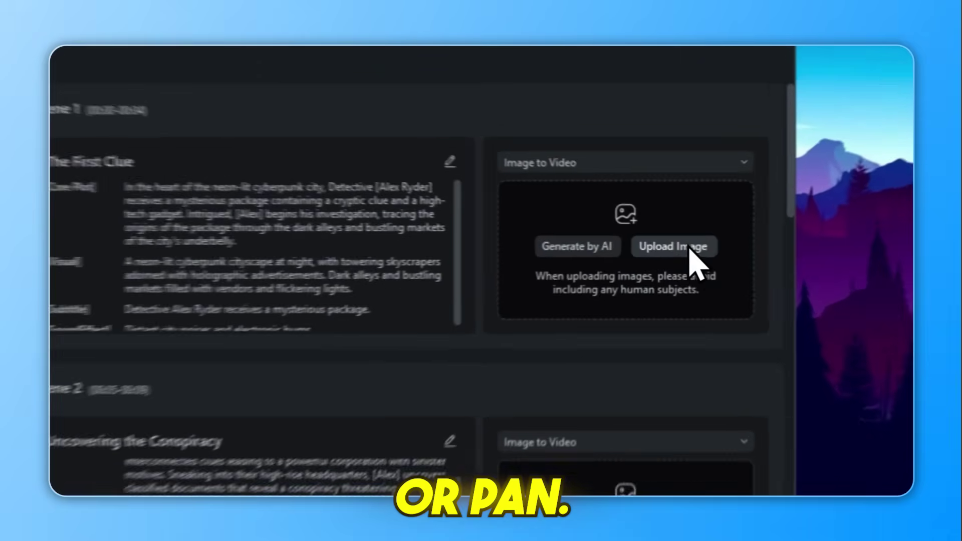
{"action": "left_click", "coordinate": [662, 242]}
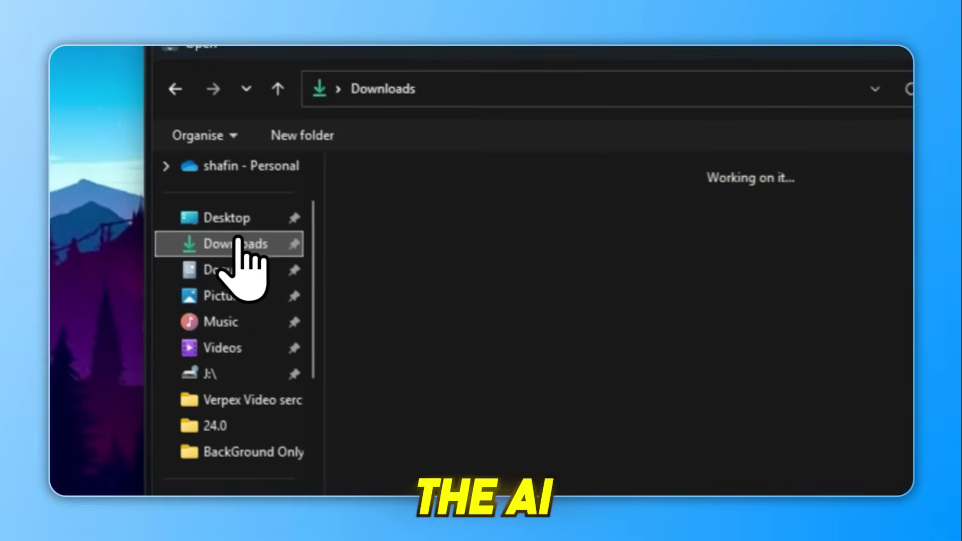
{"action": "double_click", "coordinate": [484, 323]}
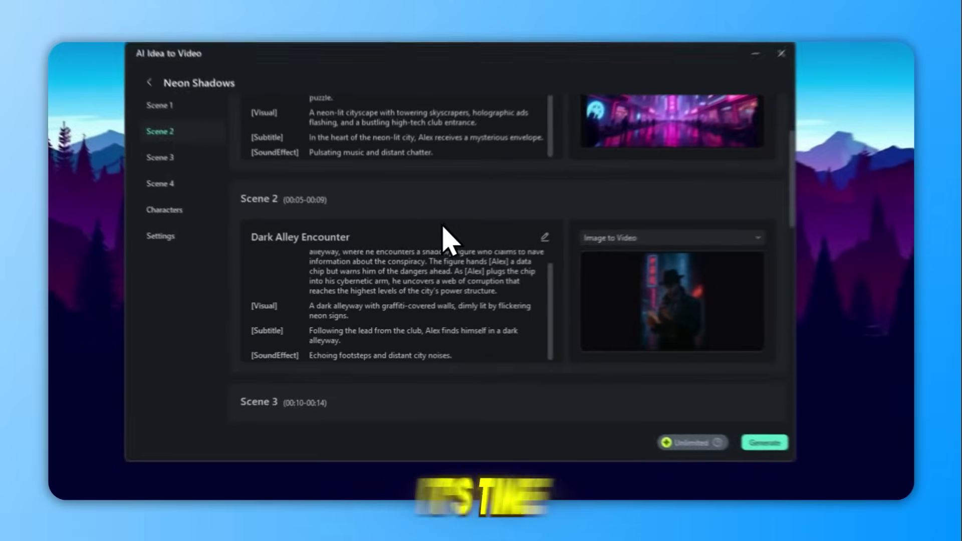
{"action": "scroll", "coordinate": [420, 251], "scroll_direction": "down", "scroll_amount": 3}
{"action": "scroll", "coordinate": [411, 250], "scroll_direction": "down", "scroll_amount": 3}
{"action": "scroll", "coordinate": [490, 282], "scroll_direction": "down", "scroll_amount": 3}
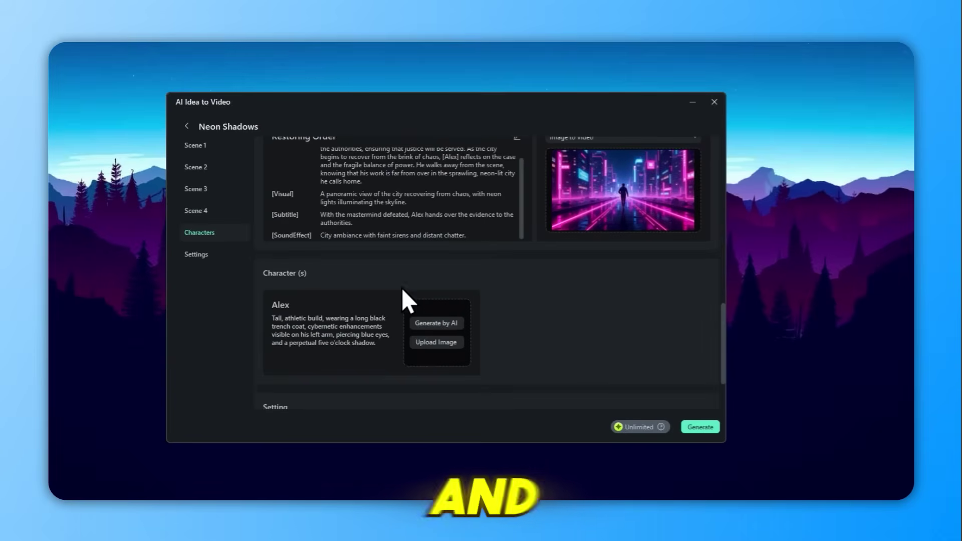
{"action": "scroll", "coordinate": [339, 300], "scroll_direction": "down", "scroll_amount": 1}
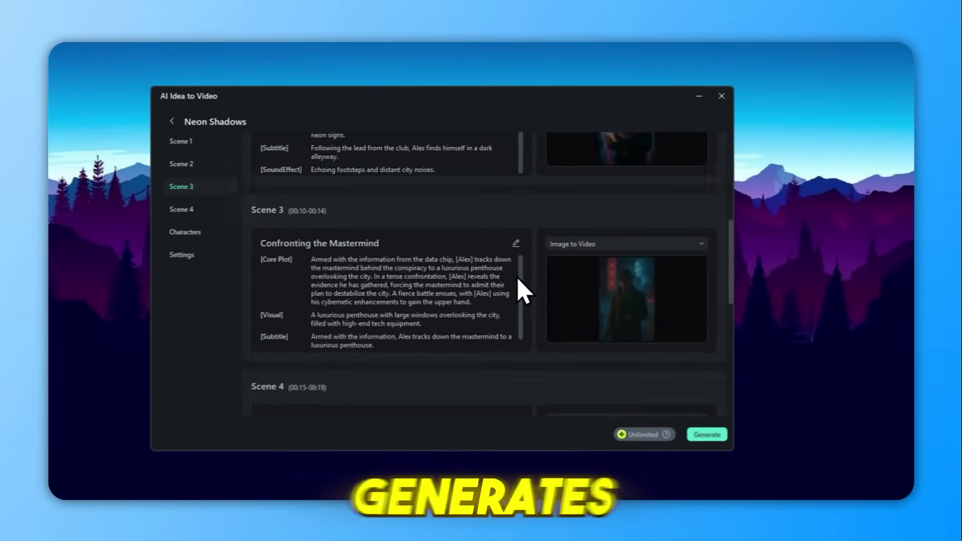
{"action": "scroll", "coordinate": [516, 281], "scroll_direction": "down", "scroll_amount": 5}
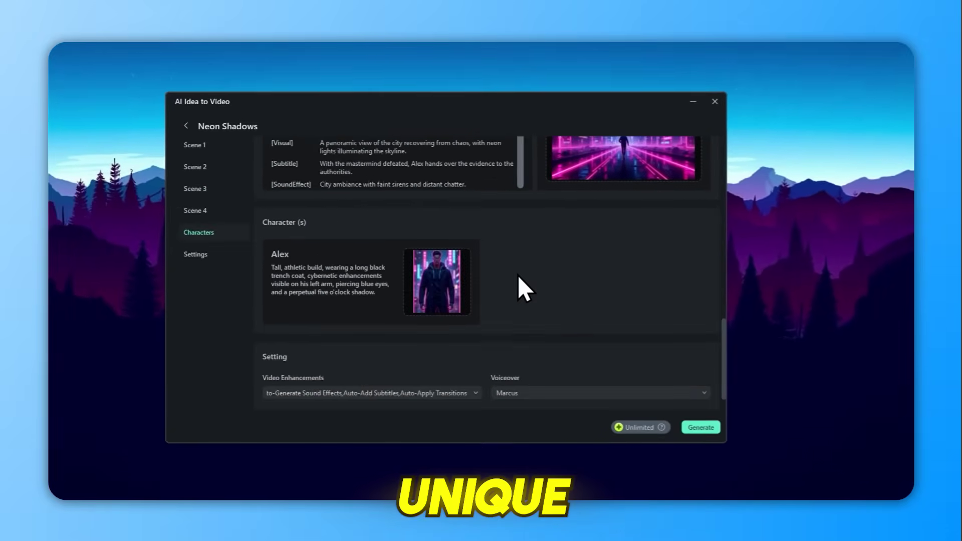
{"action": "scroll", "coordinate": [511, 280], "scroll_direction": "down", "scroll_amount": 2}
{"action": "scroll", "coordinate": [487, 371], "scroll_direction": "down", "scroll_amount": 2}
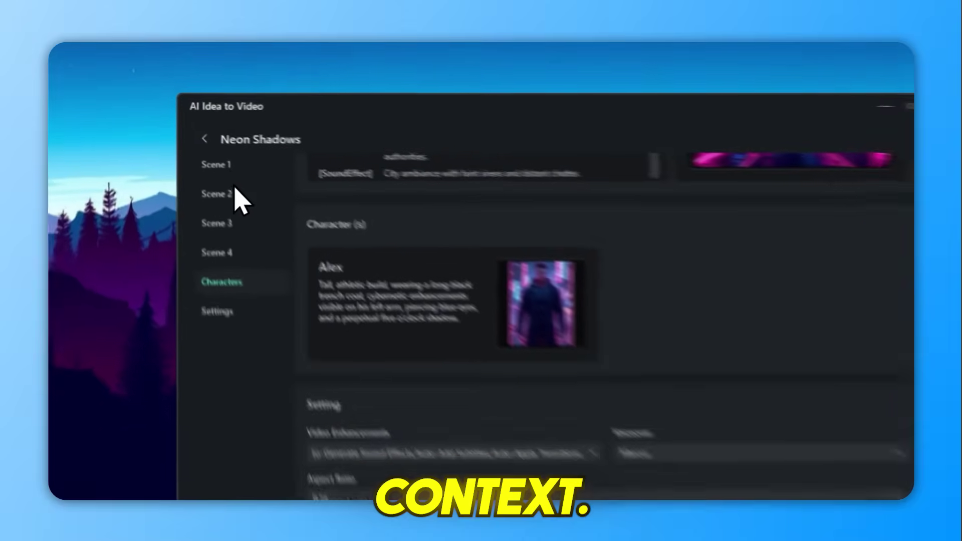
Review the descriptions of Scenes 1 through 4
{"action": "left_click", "coordinate": [263, 199]}
{"action": "left_click", "coordinate": [270, 244]}
{"action": "left_click", "coordinate": [282, 291]}
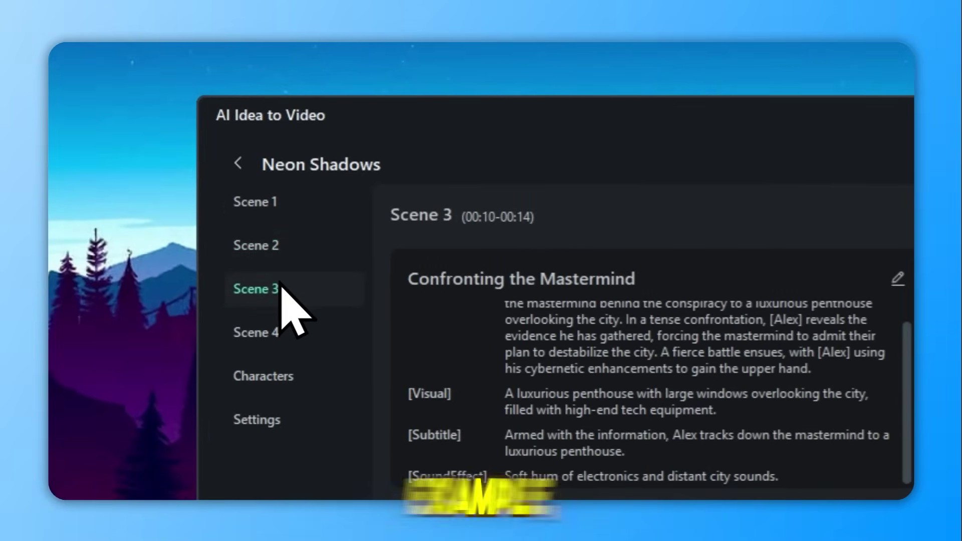
{"action": "left_click", "coordinate": [278, 331]}
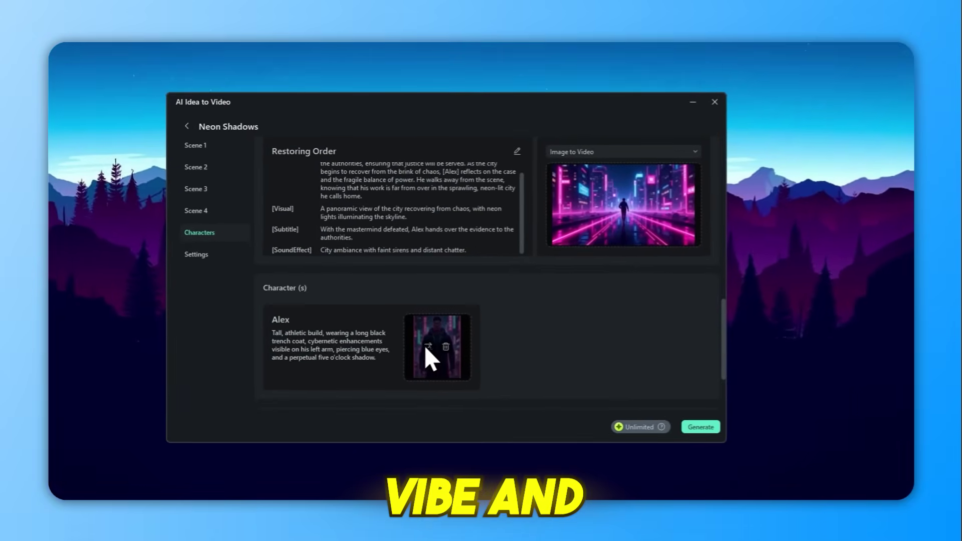
{"action": "scroll", "coordinate": [425, 347], "scroll_direction": "down", "scroll_amount": 3}
Generate portraits for Alex and confirm the first generated image
{"action": "left_click", "coordinate": [410, 359]}
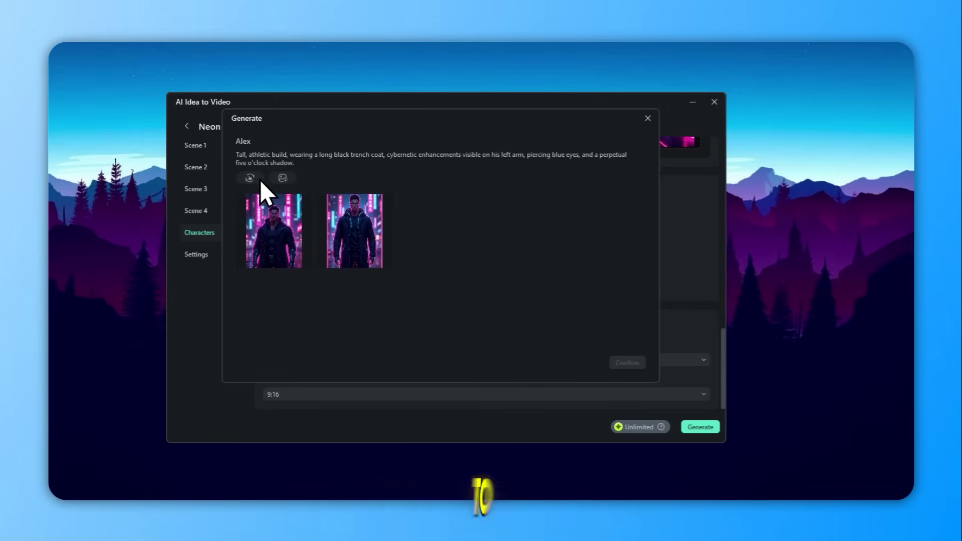
{"action": "left_click", "coordinate": [359, 237]}
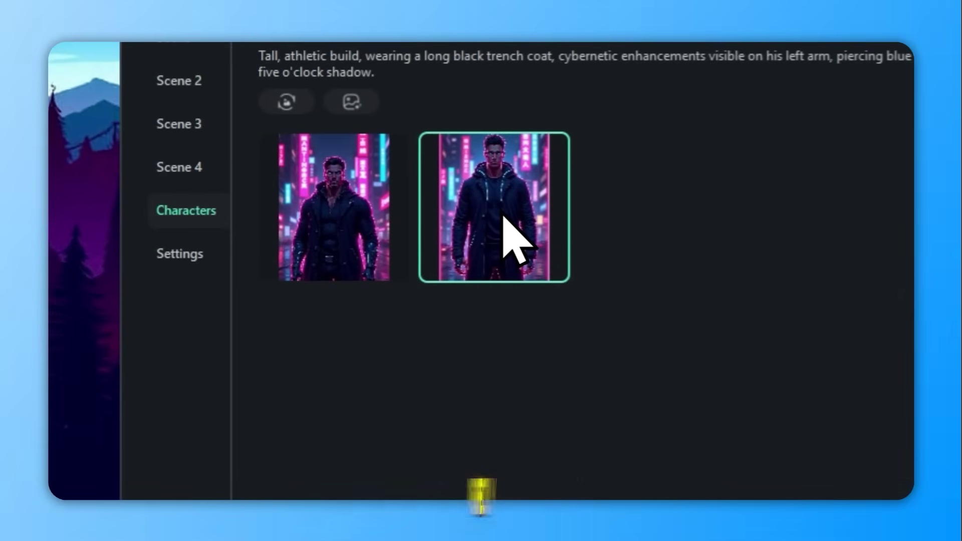
{"action": "left_click", "coordinate": [302, 256]}
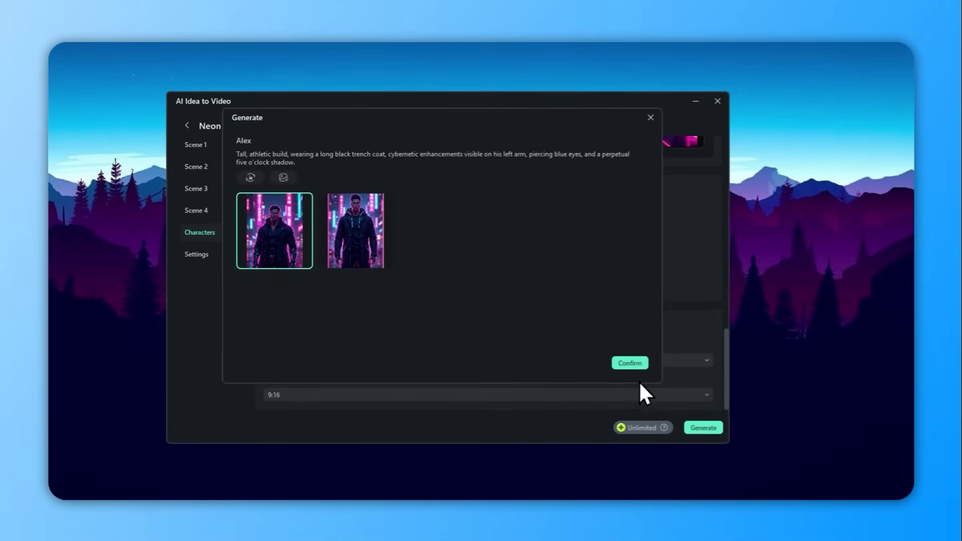
{"action": "left_click", "coordinate": [630, 362]}
{"action": "scroll", "coordinate": [436, 296], "scroll_direction": "up", "scroll_amount": 3}
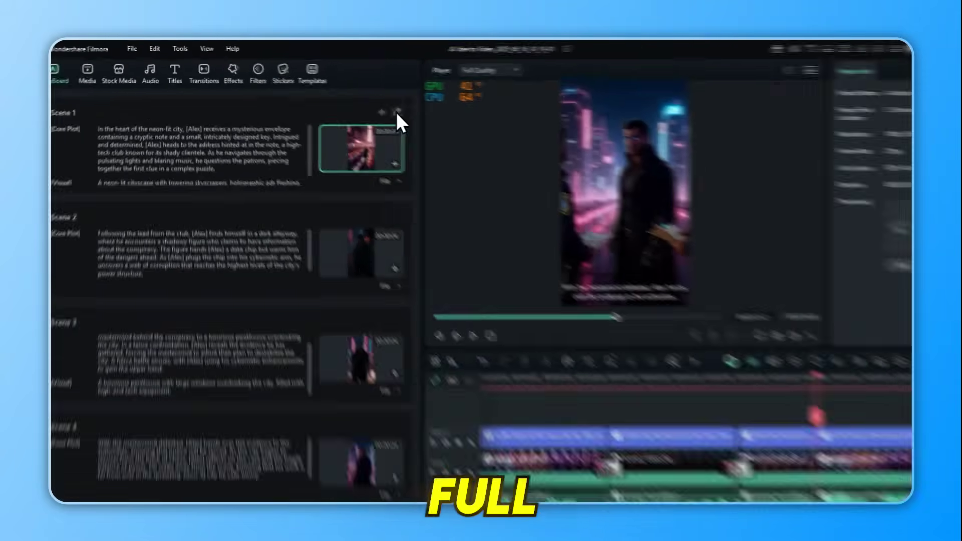
Inspect Scene 1's editing options, collapse its asset files, and select the Scene1_SoundEffect clip
{"action": "left_click", "coordinate": [363, 102]}
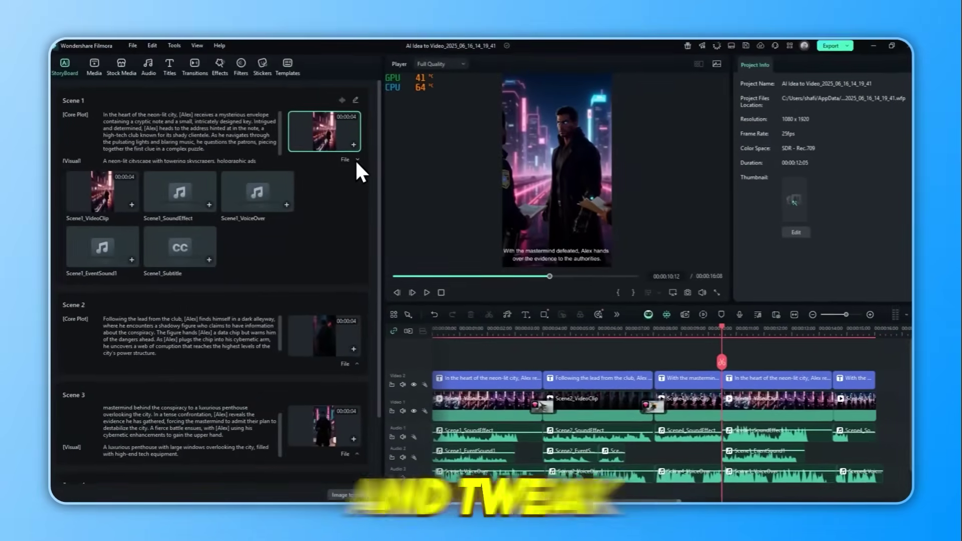
{"action": "left_click", "coordinate": [358, 160]}
{"action": "left_click", "coordinate": [483, 432]}
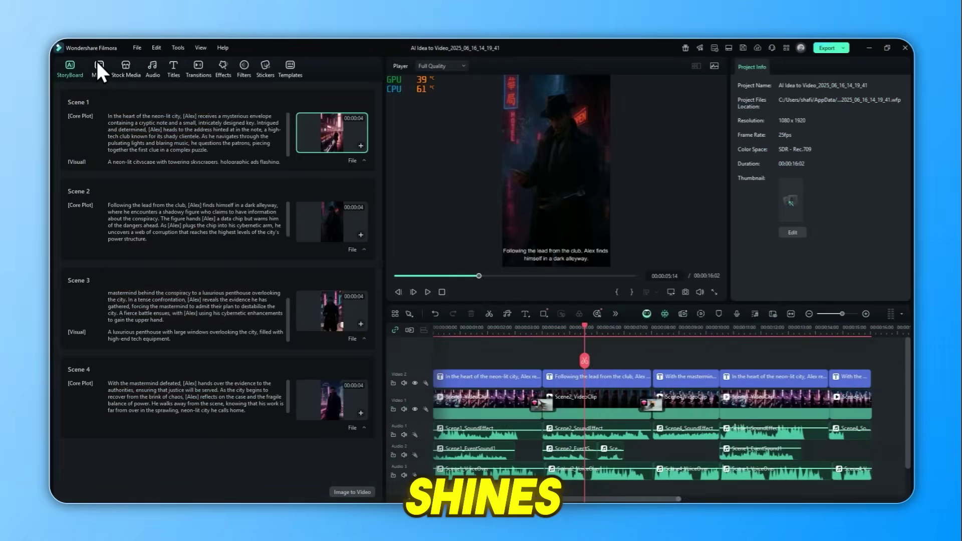
Browse the Transitions and Effects libraries and preview the Basic Blur effect
{"action": "left_click", "coordinate": [206, 65]}
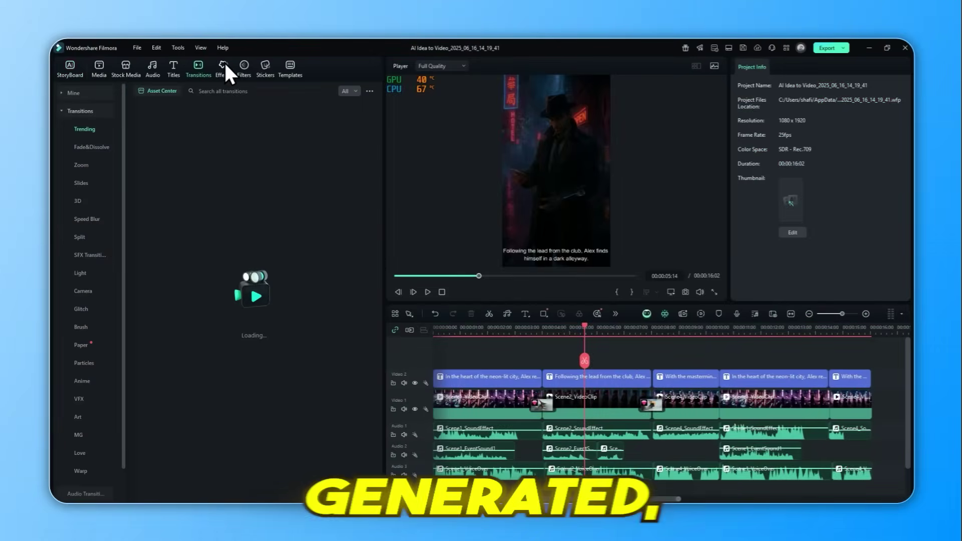
{"action": "left_click", "coordinate": [221, 62]}
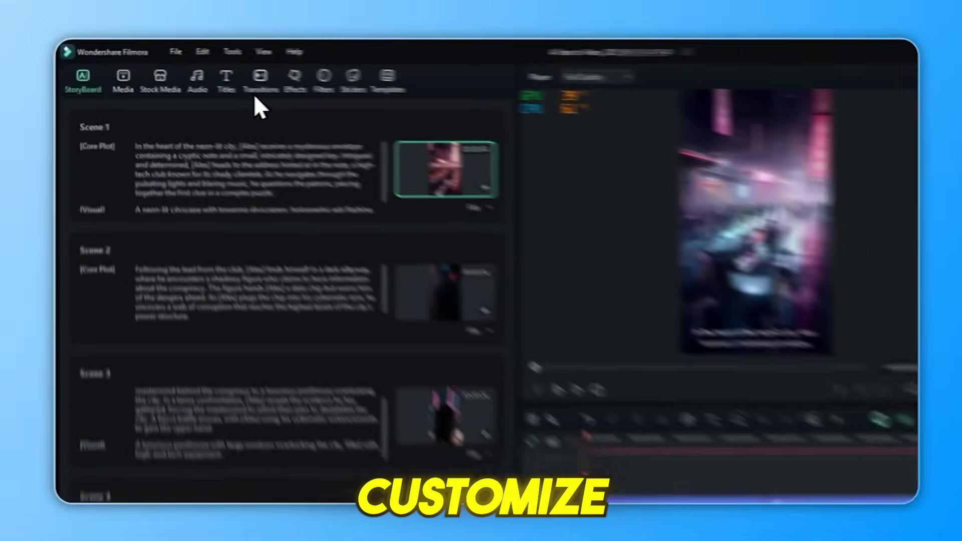
{"action": "left_click", "coordinate": [254, 96]}
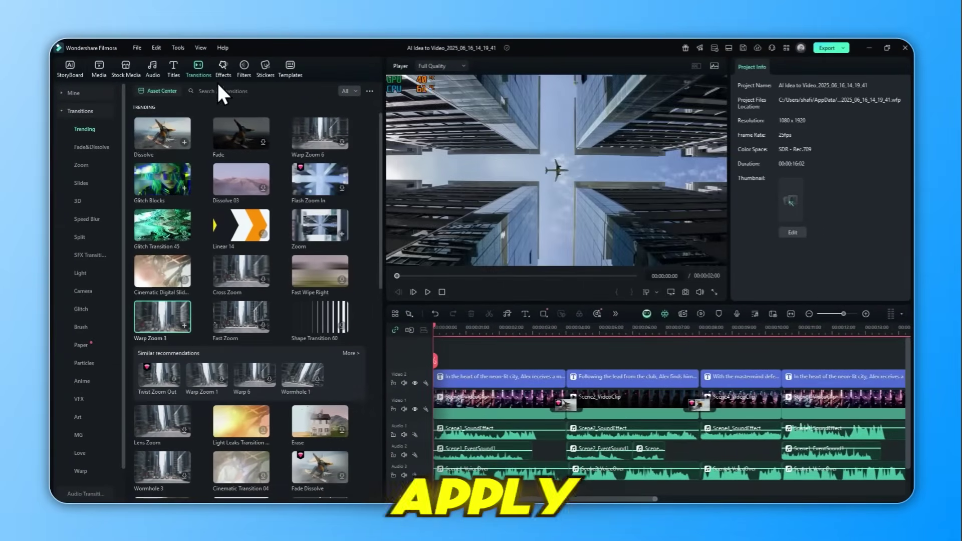
{"action": "left_click", "coordinate": [222, 68]}
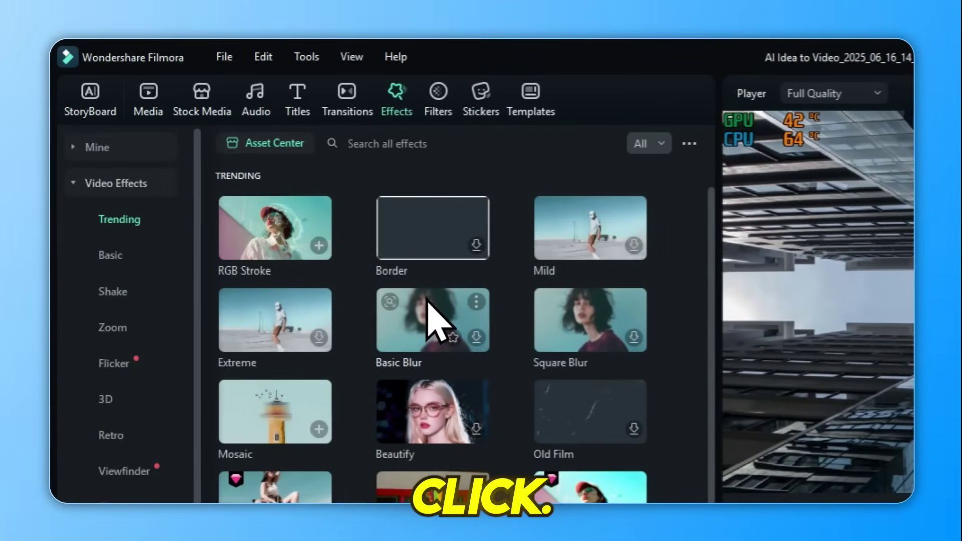
{"action": "left_click", "coordinate": [428, 299]}
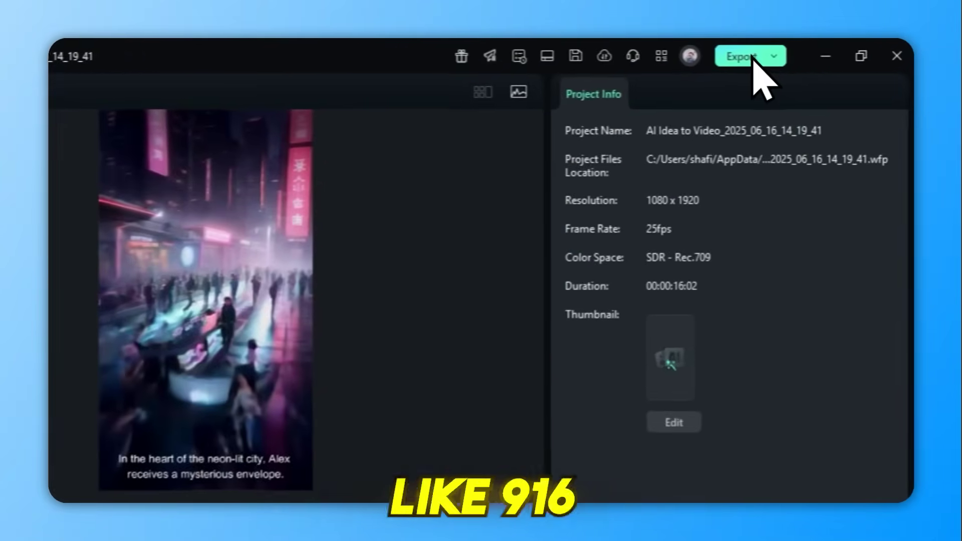
Open the export settings and choose the Auto Highlight clip length
{"action": "left_click", "coordinate": [831, 47]}
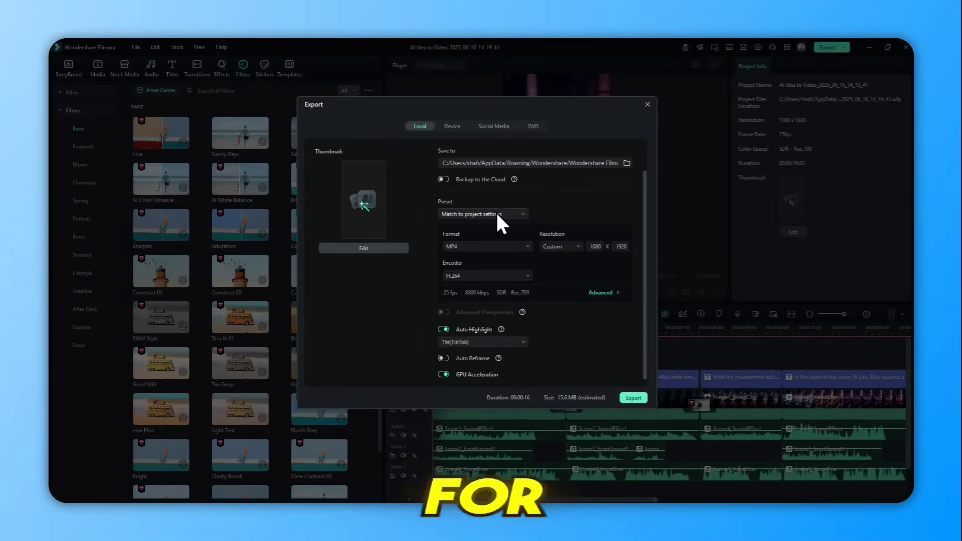
{"action": "left_click", "coordinate": [497, 340]}
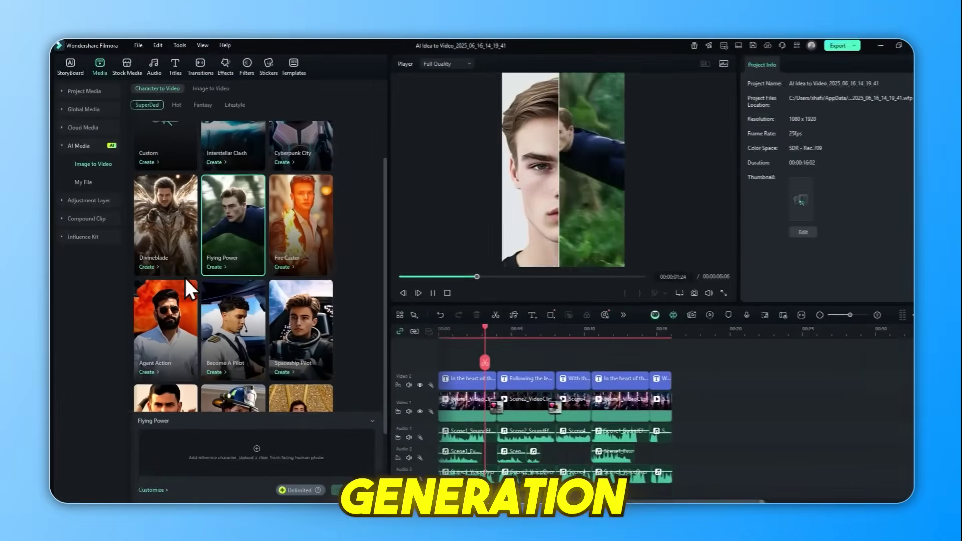
{"action": "scroll", "coordinate": [225, 289], "scroll_direction": "down", "scroll_amount": 2}
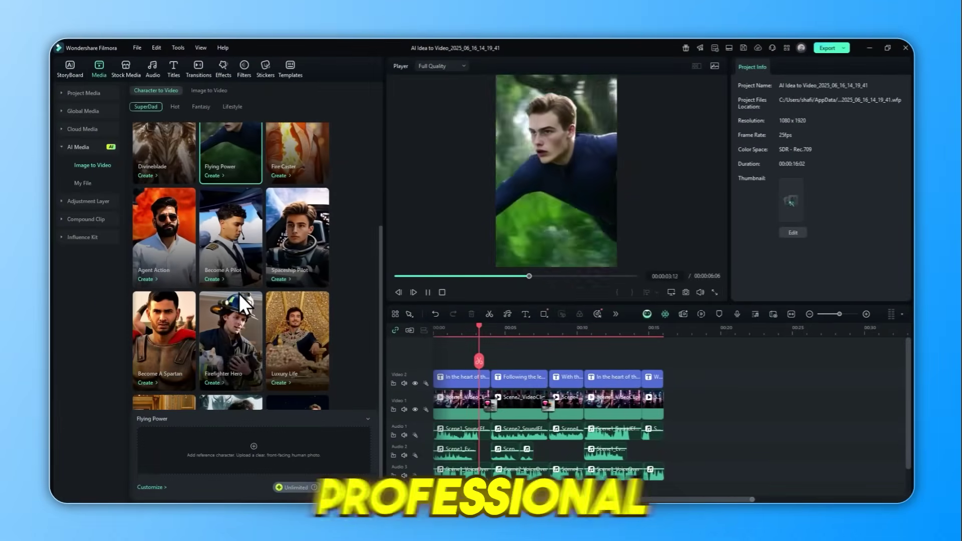
Browse the Hot and Lifestyle Image to Video templates, then play back the generated video
{"action": "left_click", "coordinate": [283, 148]}
{"action": "left_click", "coordinate": [421, 154]}
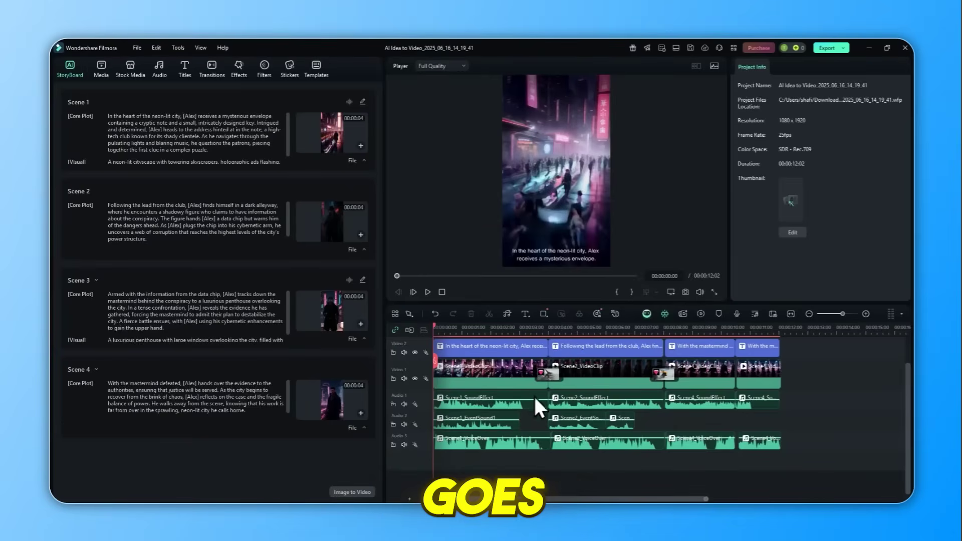
{"action": "left_click", "coordinate": [427, 292]}
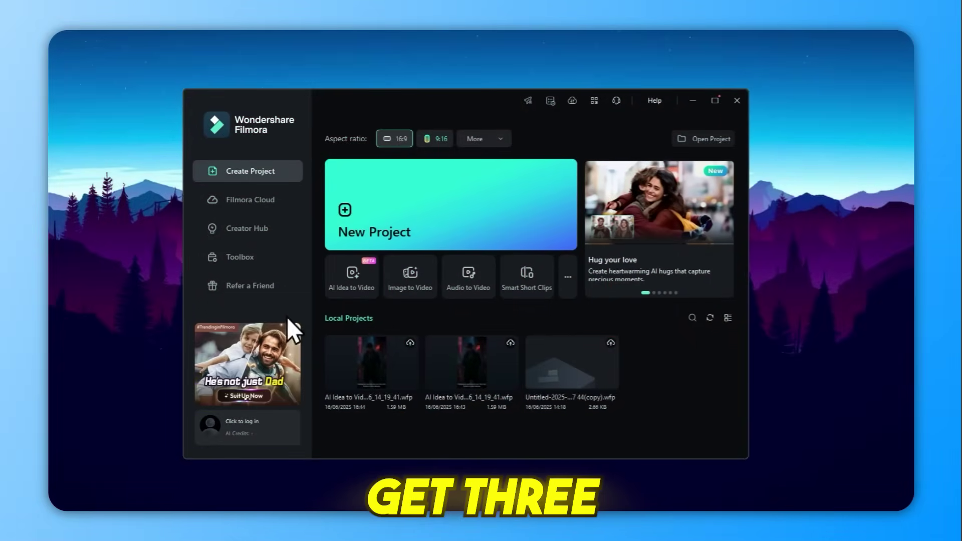
Open the Wondershare ID login via 'Click to log in' in the lower-left corner
{"action": "left_click", "coordinate": [235, 436]}
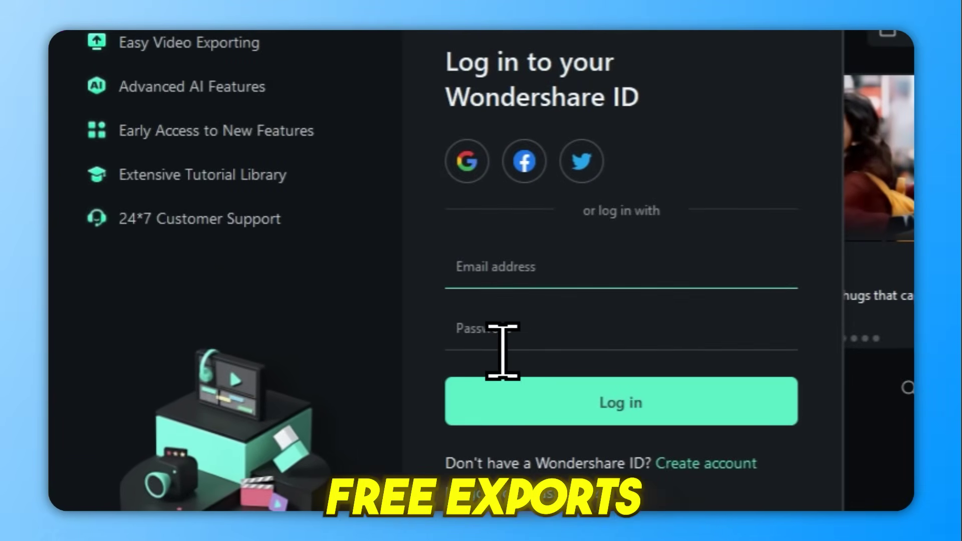